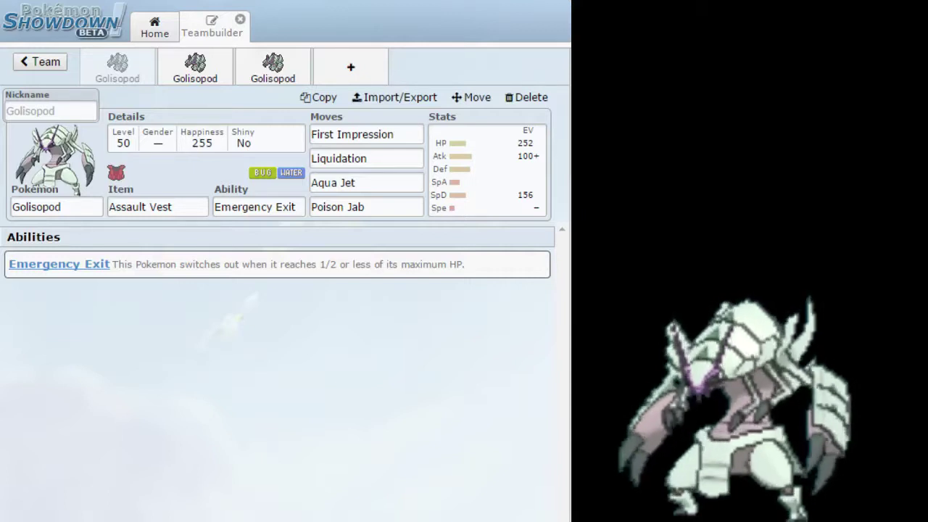
# Inspect First Impression, Liquidation, Aqua Jet and Poison Jab, then enter Sucker Punch as fourth move
pyautogui.click(366, 134)
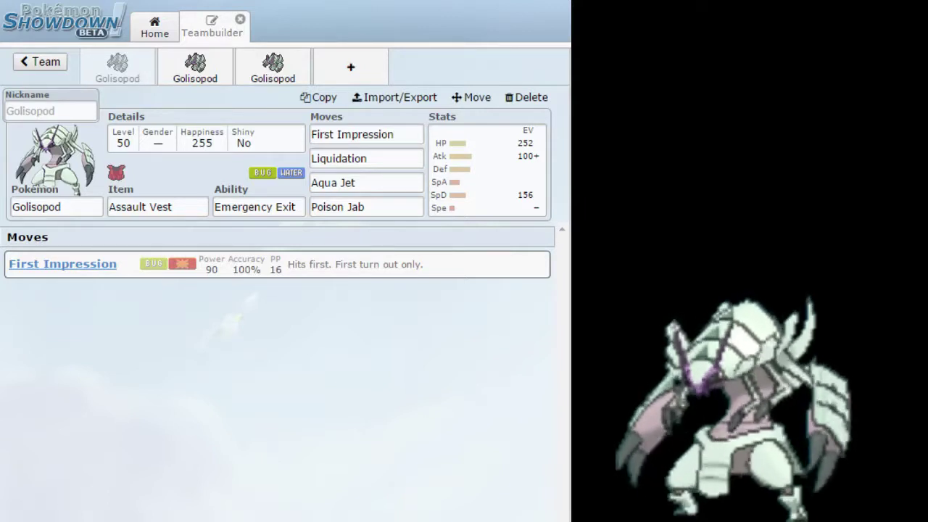
pyautogui.click(339, 158)
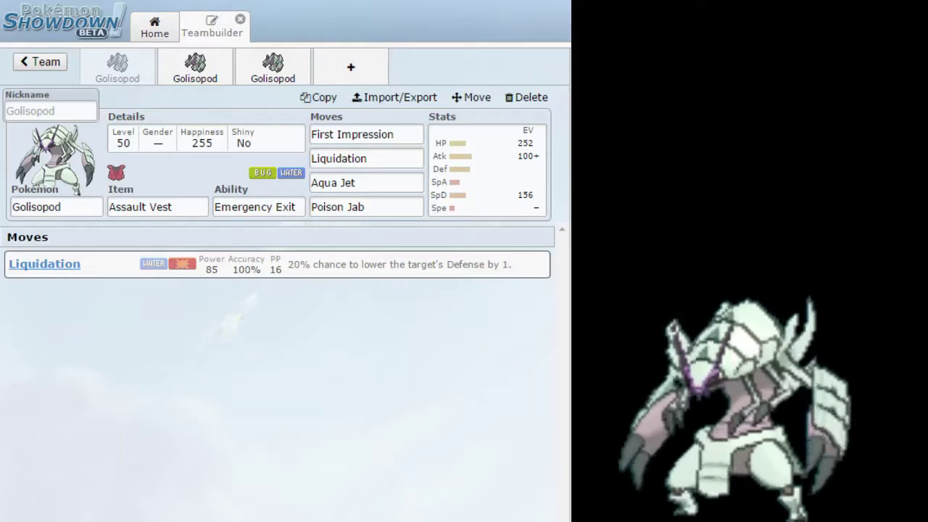
pyautogui.click(366, 183)
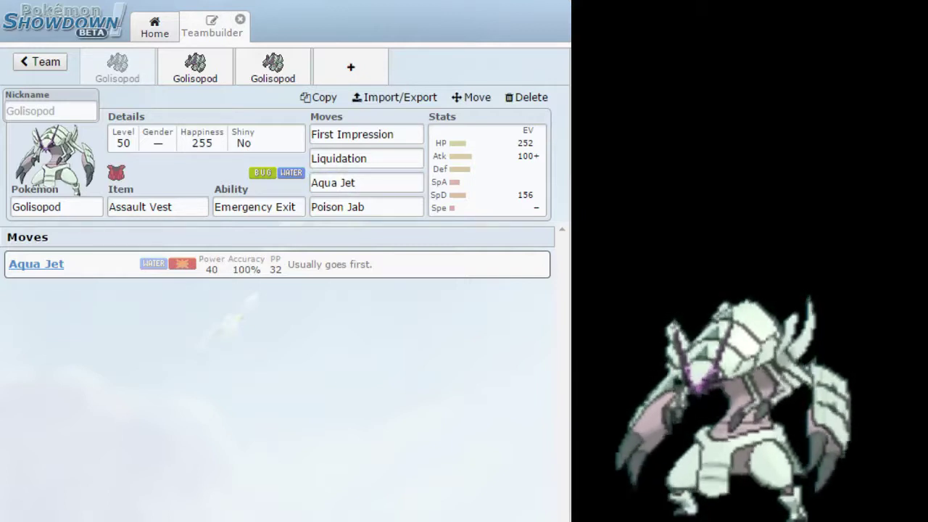
pyautogui.click(366, 206)
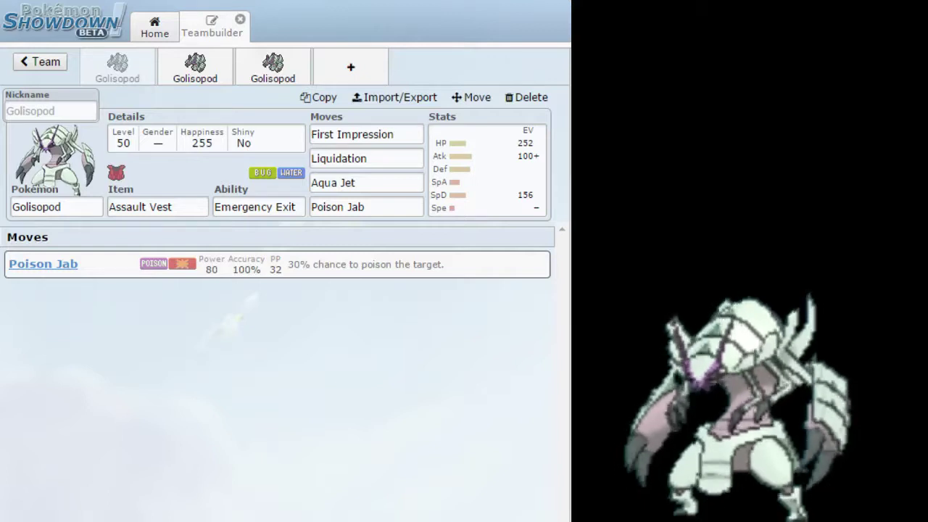
pyautogui.write('Sucker Punch')
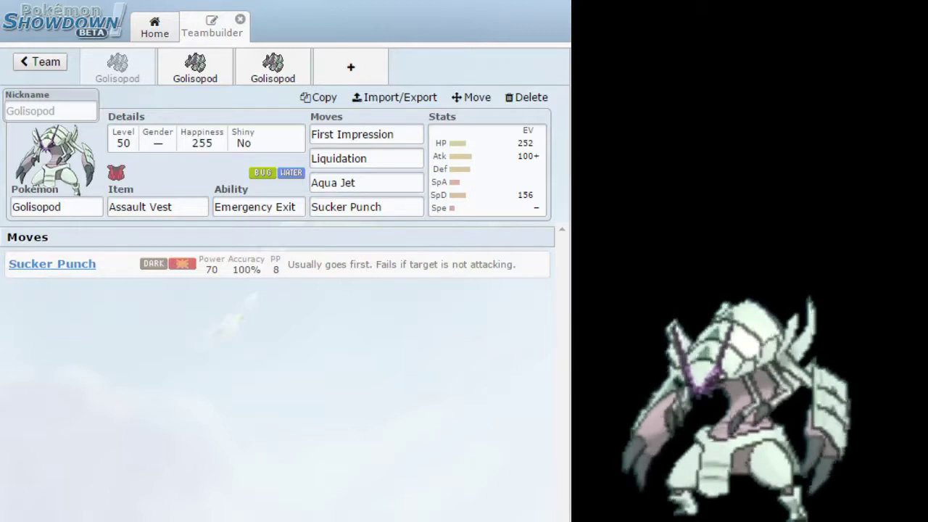
# Try Wide Guard, then Protect, as the first Golisopod's fourth move
pyautogui.write('Wide Guard')
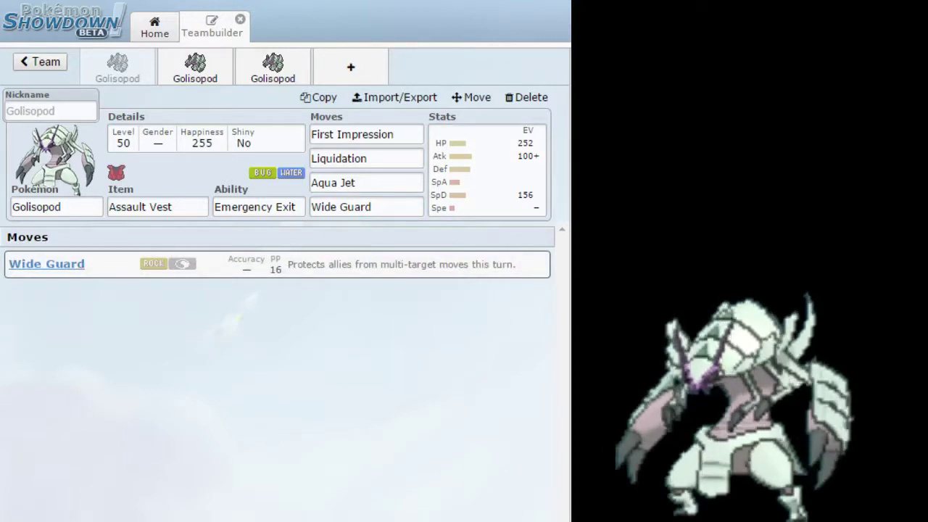
pyautogui.write('Protect')
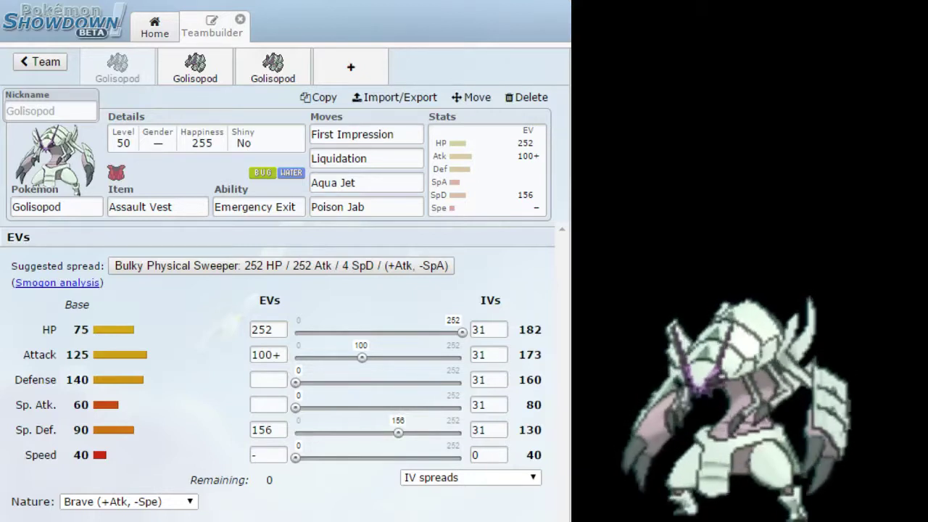
# Switch to the second Golisopod set in the team bar
pyautogui.click(194, 69)
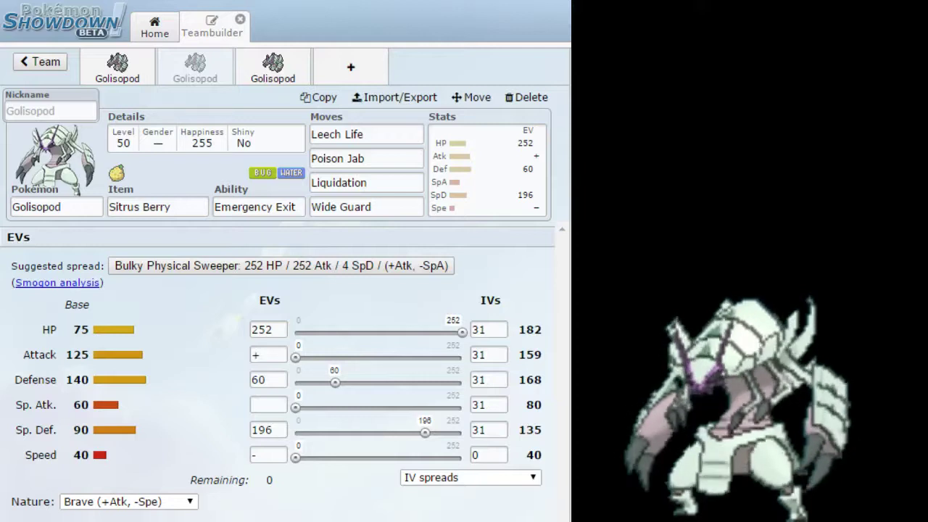
# Bring up the third Golisopod set with Assault Vest and Sucker Punch
pyautogui.click(272, 67)
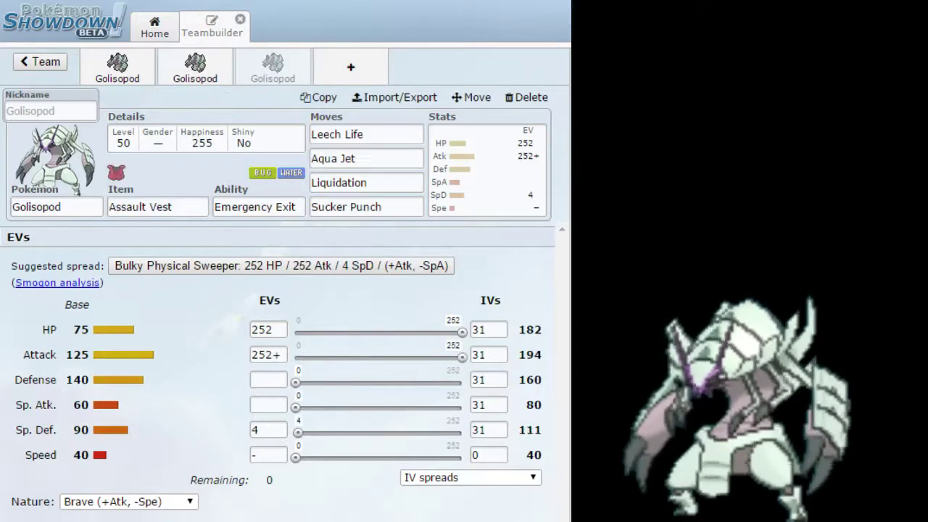